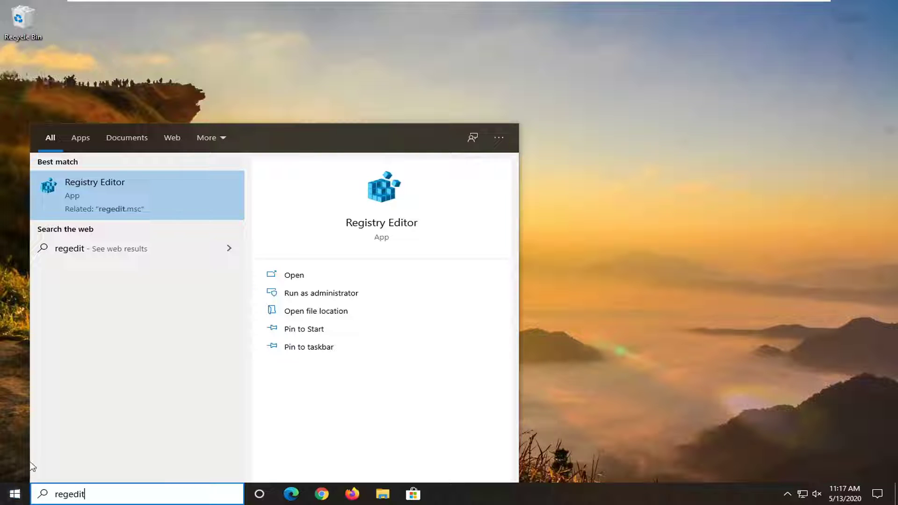
# - Launch Registry Editor with administrator rights from the search results and allow it to make changes to the device
pyautogui.rightClick(83, 190)
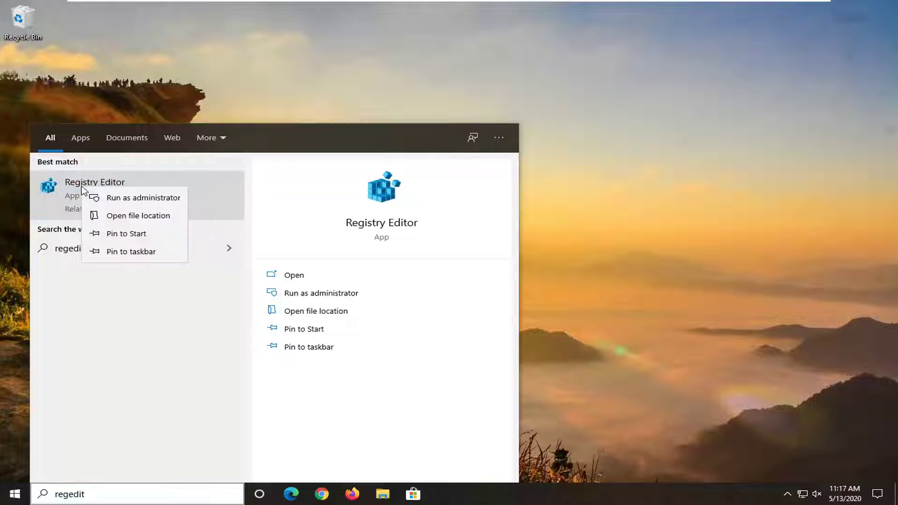
pyautogui.click(129, 198)
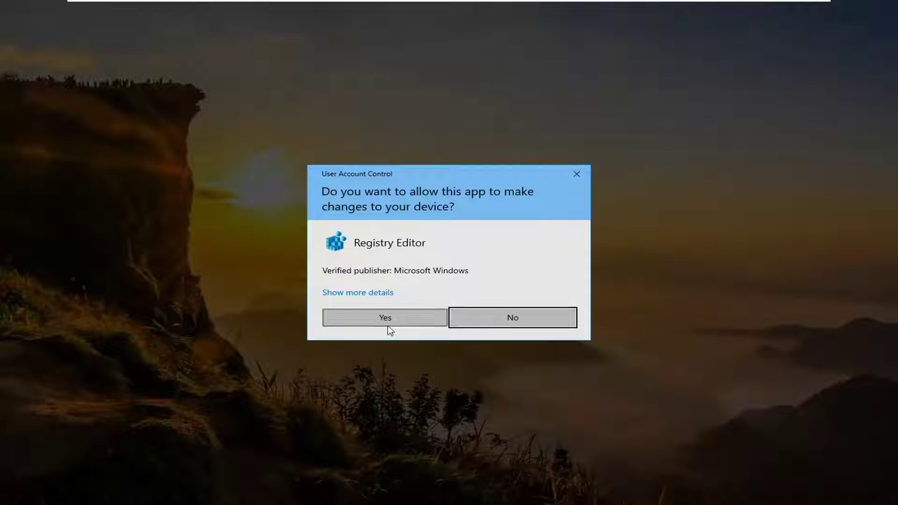
pyautogui.click(362, 323)
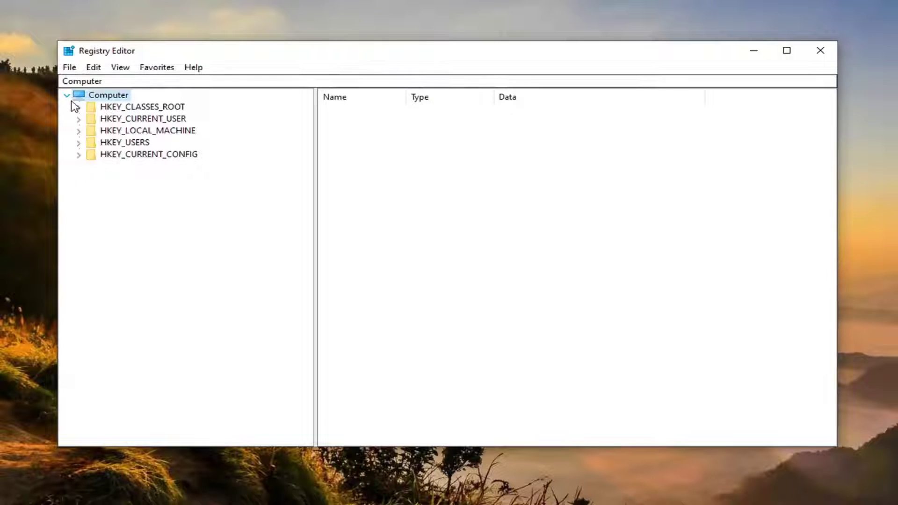
pyautogui.click(69, 67)
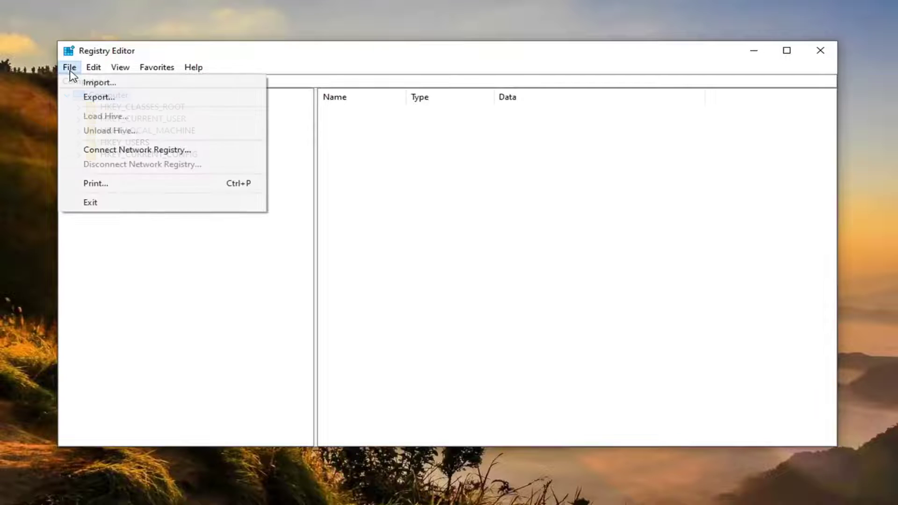
pyautogui.click(119, 104)
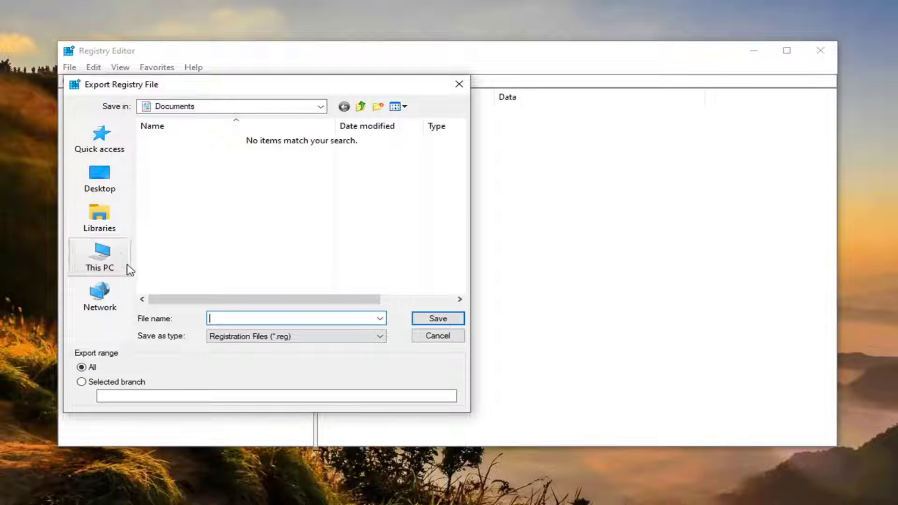
pyautogui.click(434, 337)
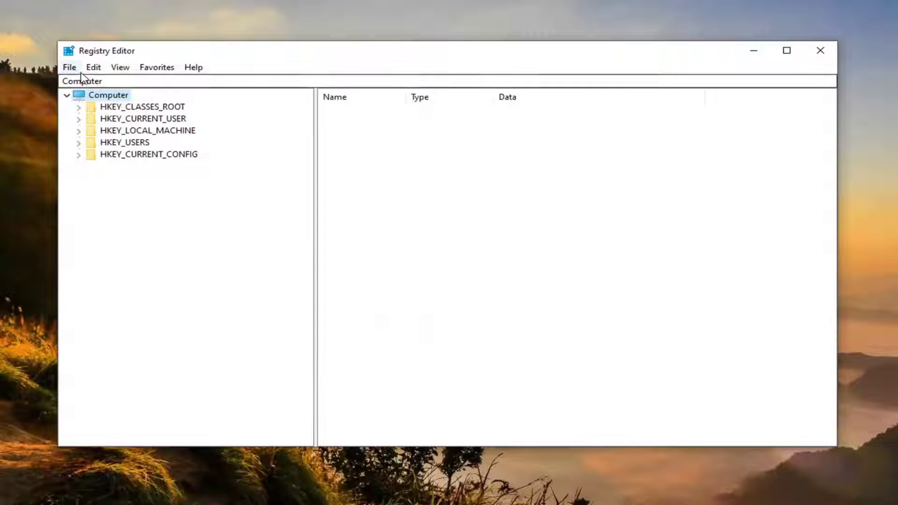
pyautogui.click(72, 68)
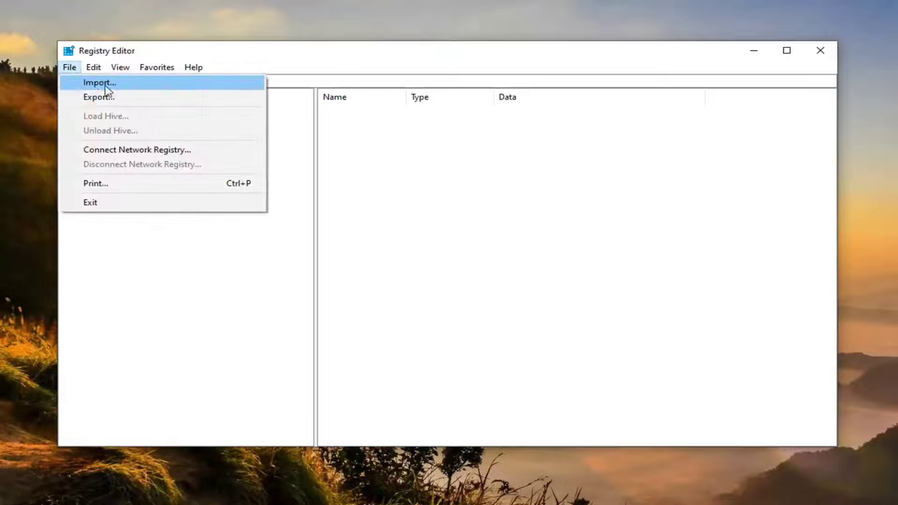
pyautogui.click(104, 84)
pyautogui.click(478, 372)
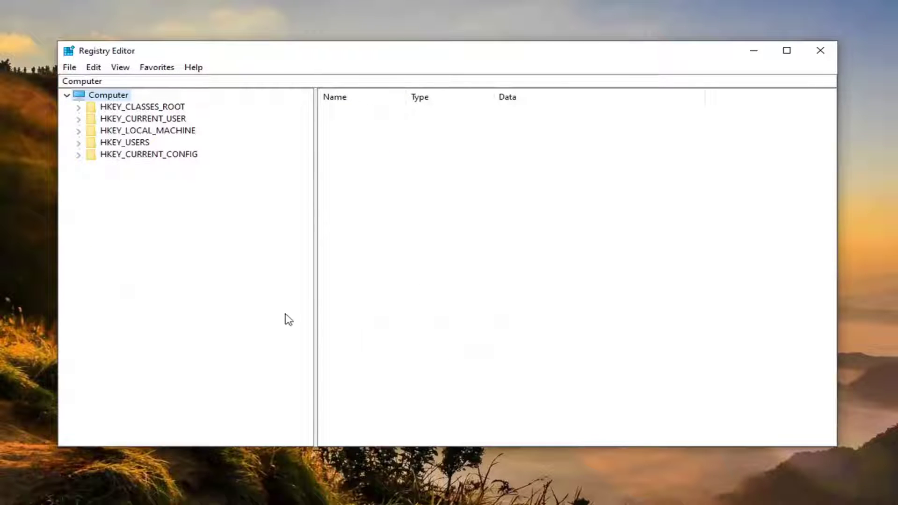
# - Expand the registry tree down to HKEY_LOCAL_MACHINE\SYSTEM\CurrentControlSet\Services
pyautogui.click(146, 131)
pyautogui.doubleClick(146, 132)
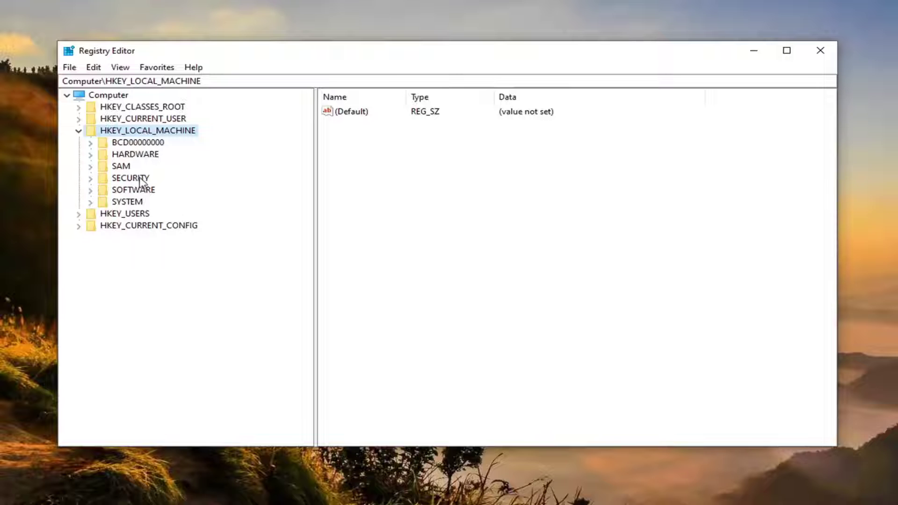
pyautogui.doubleClick(131, 203)
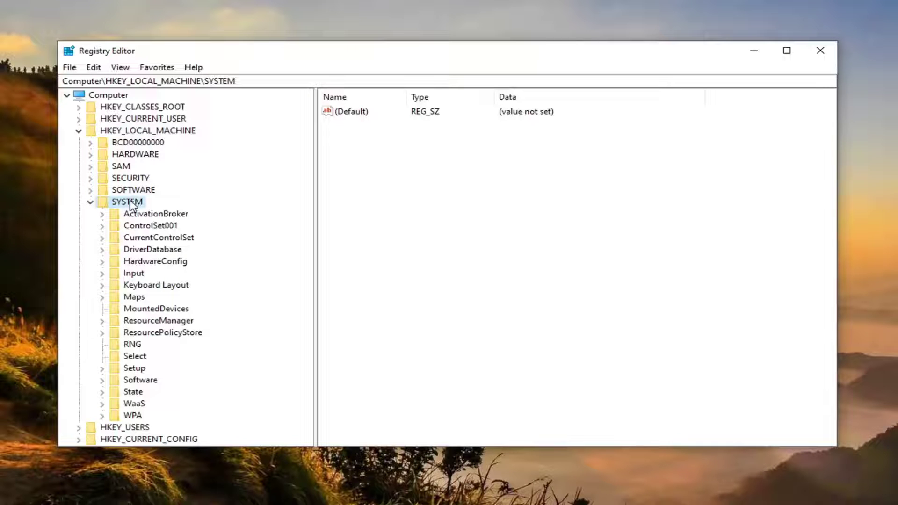
pyautogui.doubleClick(145, 240)
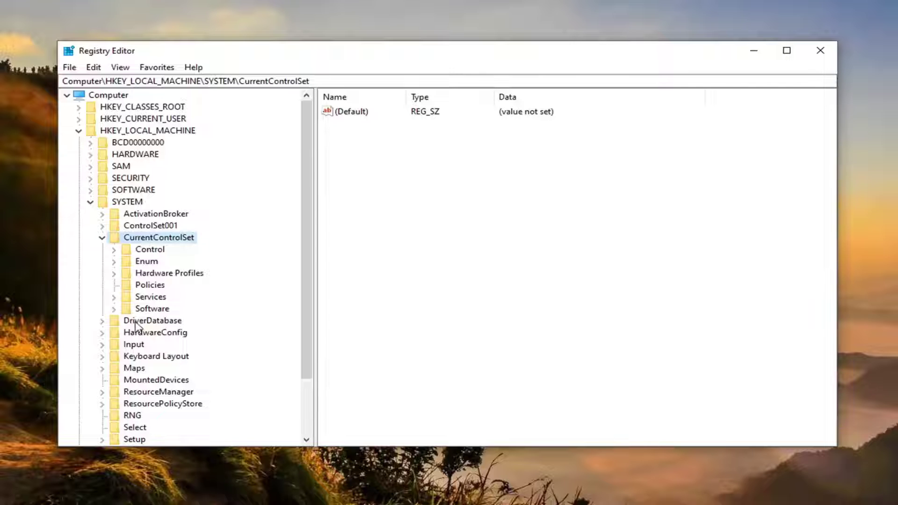
pyautogui.doubleClick(150, 298)
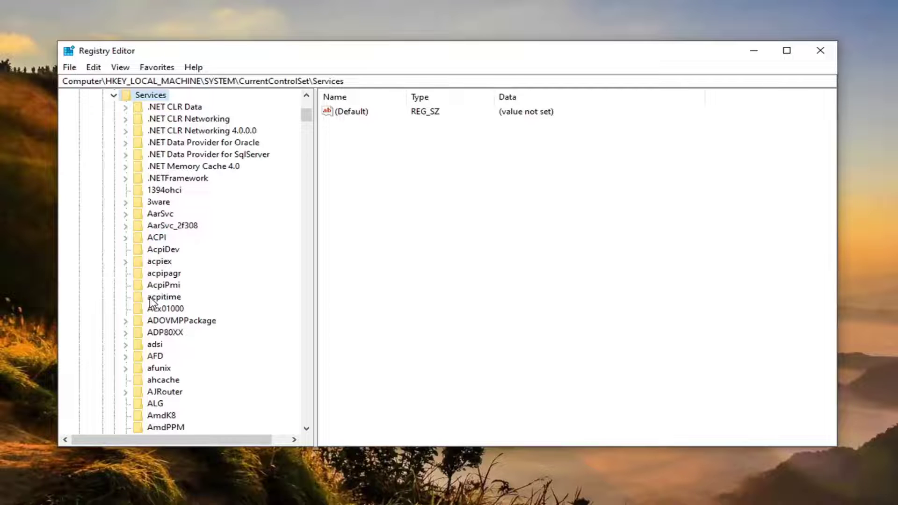
# - Find the Netlogon key under Services, expand it and select its Parameters subkey
pyautogui.scroll(-18, 173, 276)
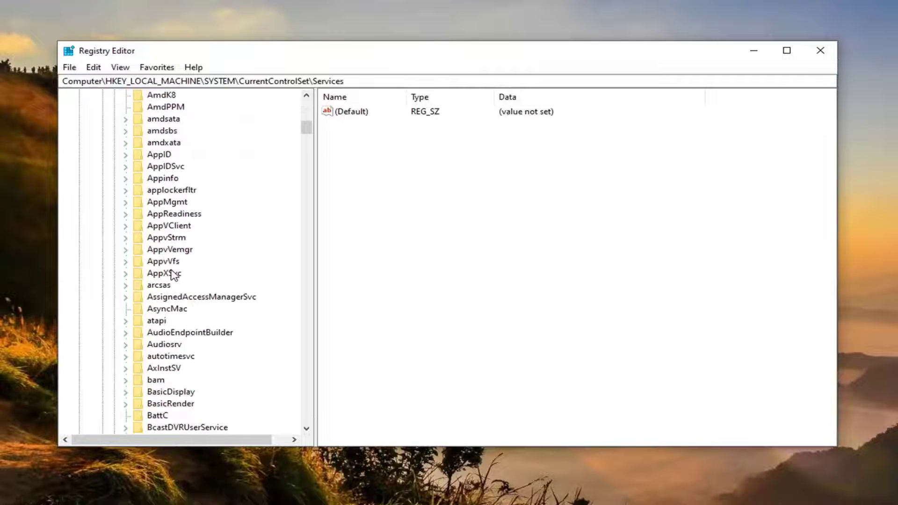
pyautogui.scroll(-9, 173, 276)
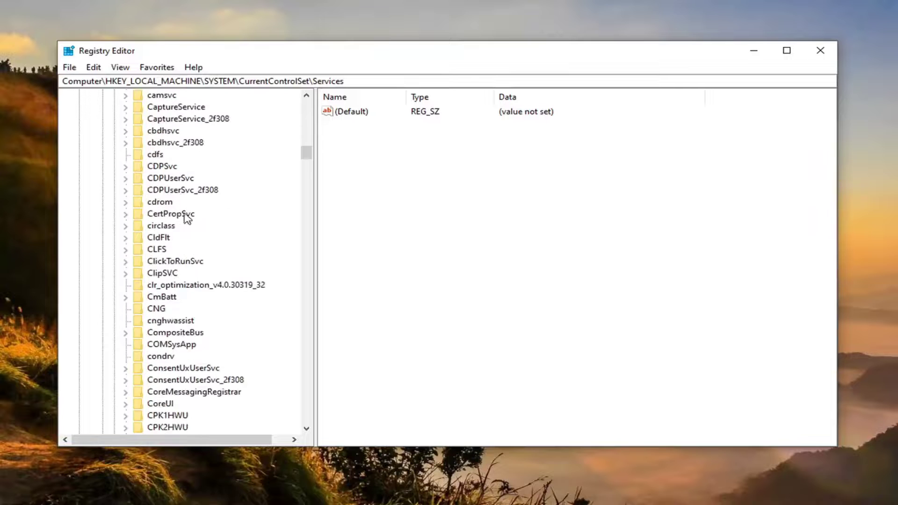
pyautogui.click(154, 250)
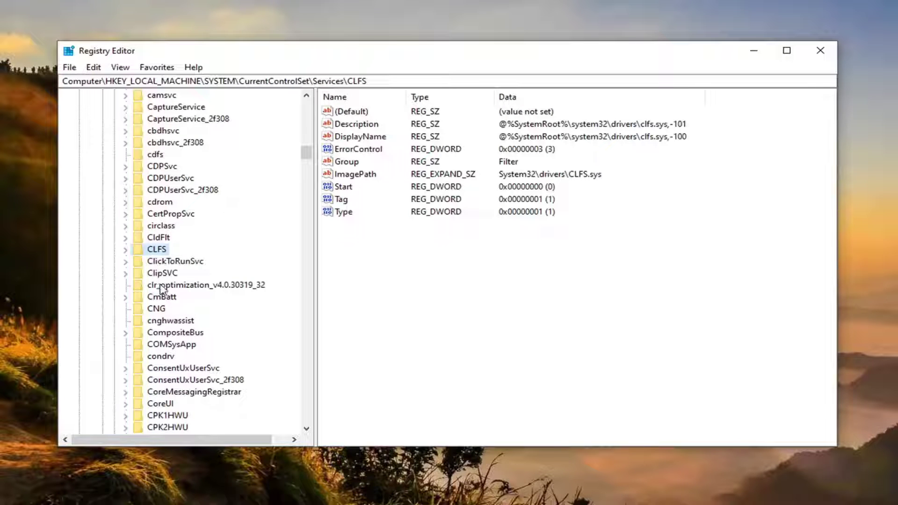
pyautogui.write('netl')
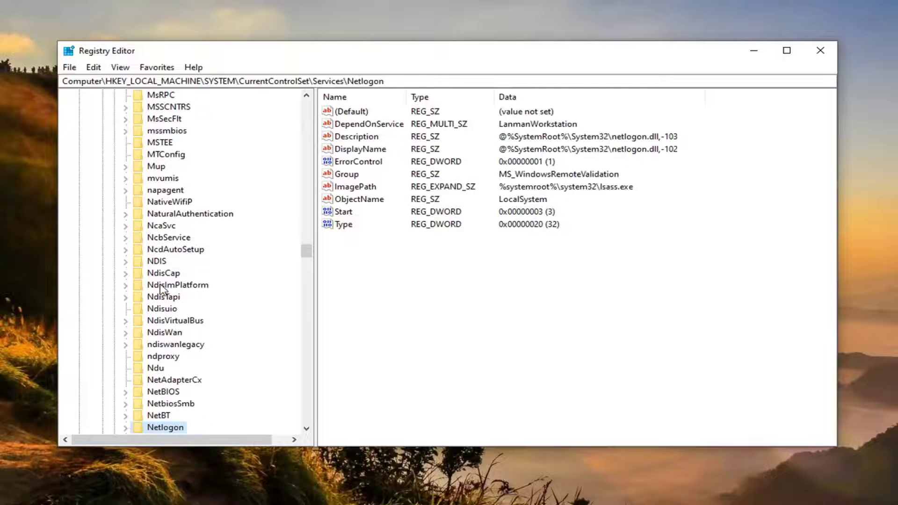
pyautogui.scroll(-3, 159, 285)
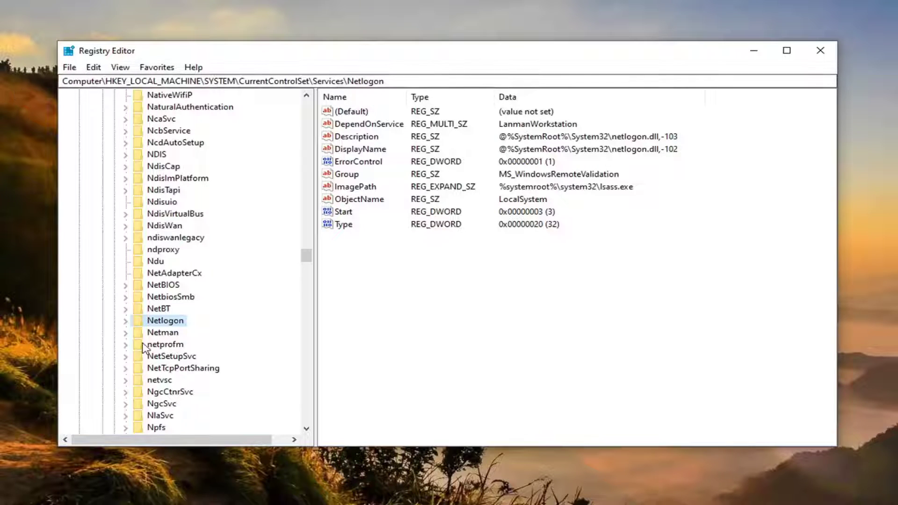
pyautogui.doubleClick(160, 322)
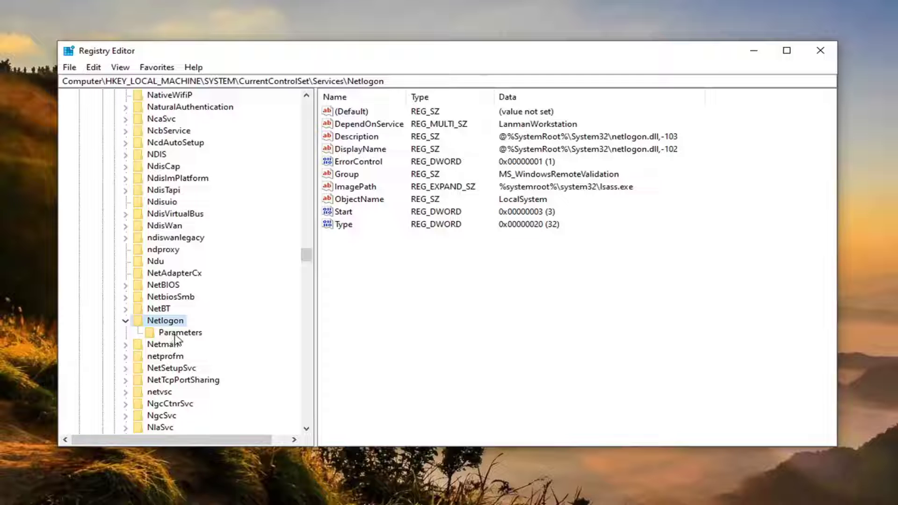
pyautogui.click(175, 333)
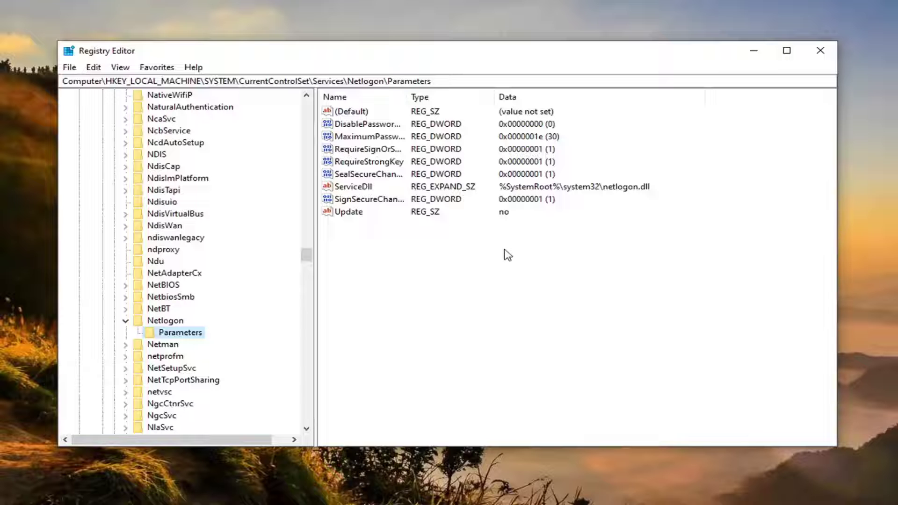
# - Create a DWORD (32-bit) value named NegativeCachePeriod in Netlogon's Parameters key and widen the Name column to show full names
pyautogui.rightClick(349, 249)
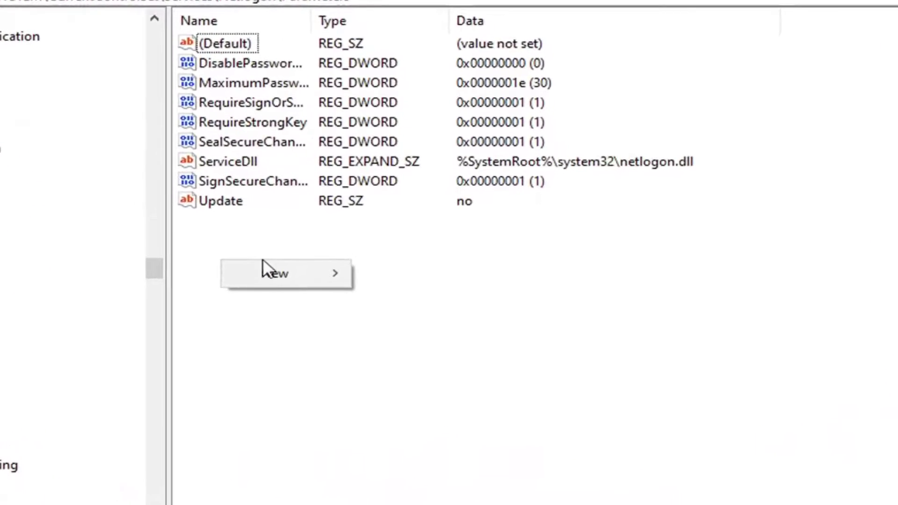
pyautogui.moveTo(288, 274)
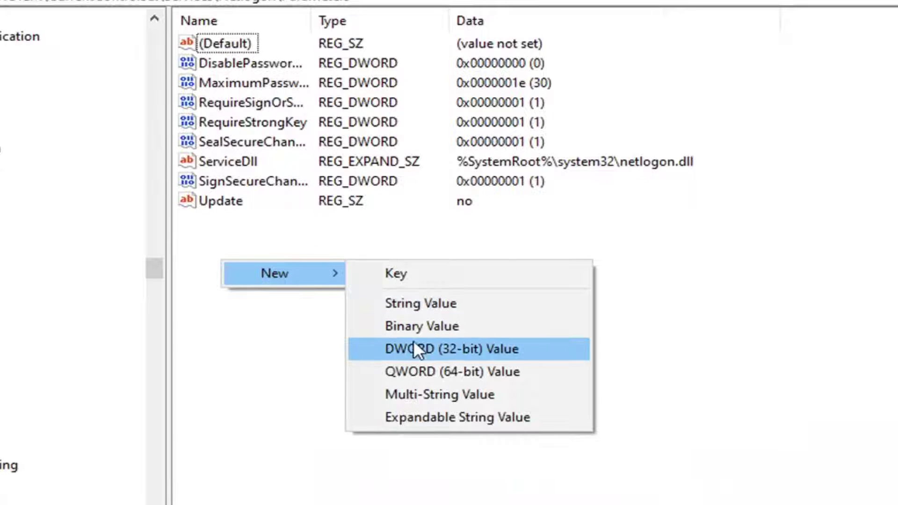
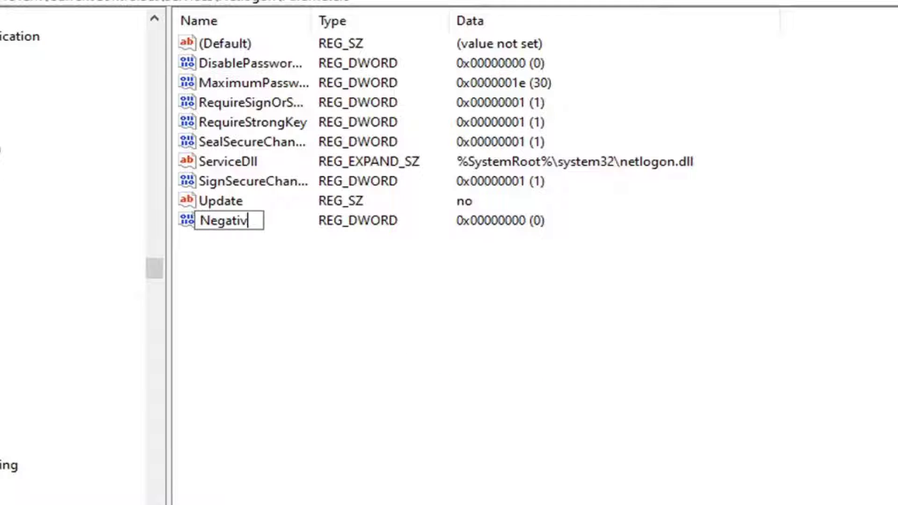
pyautogui.write('eCache')
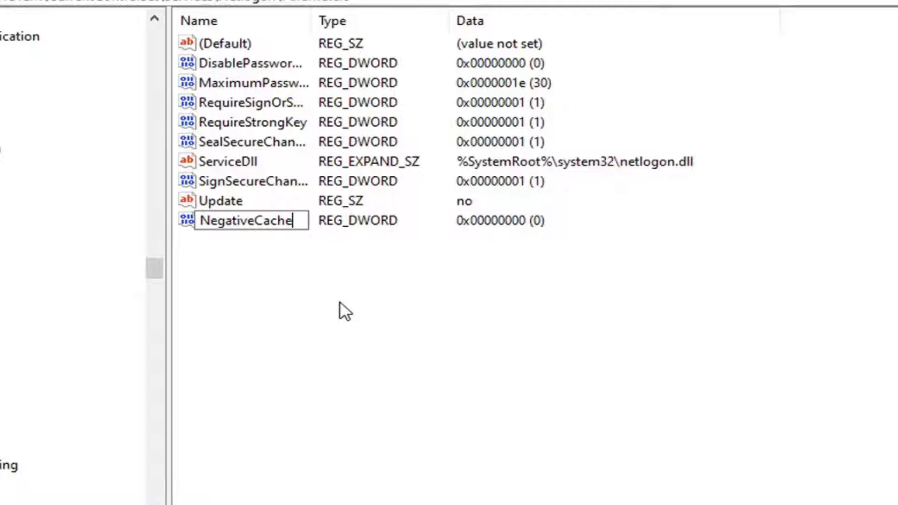
pyautogui.write('Period')
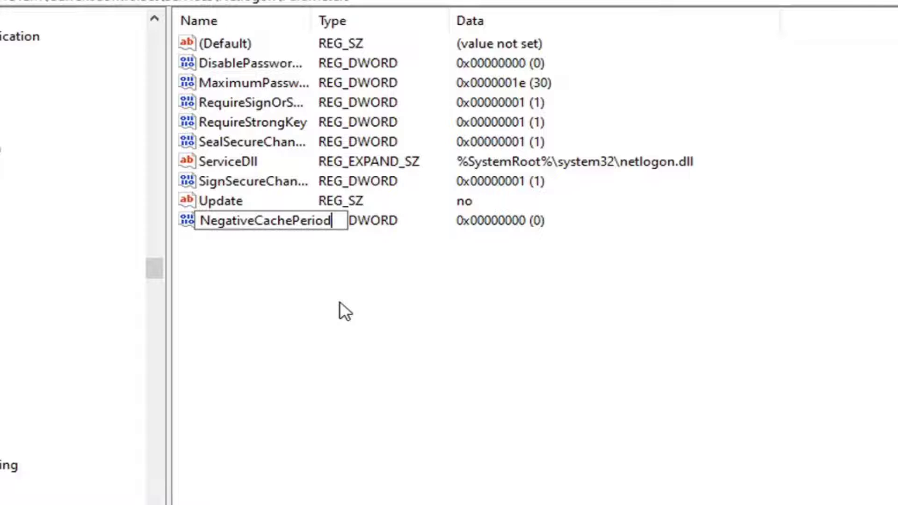
pyautogui.press('Return')
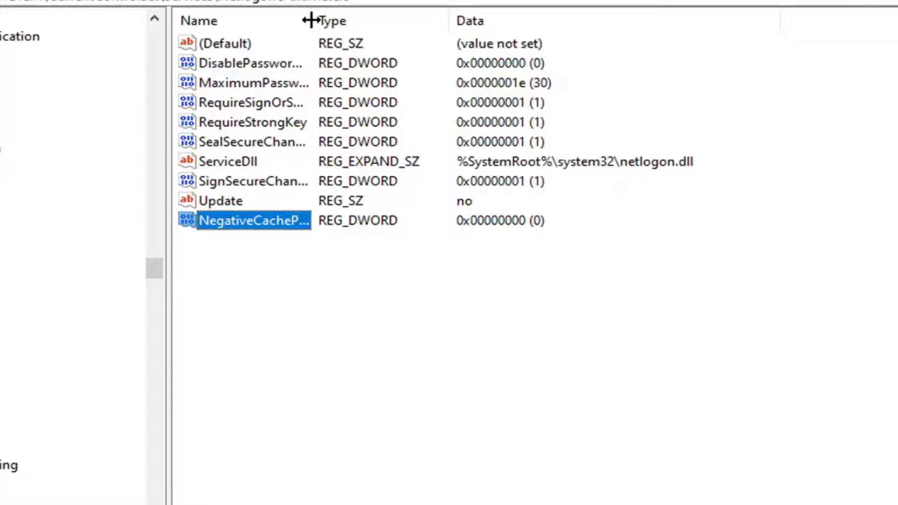
pyautogui.moveTo(311, 20); pyautogui.dragTo(393, 20)
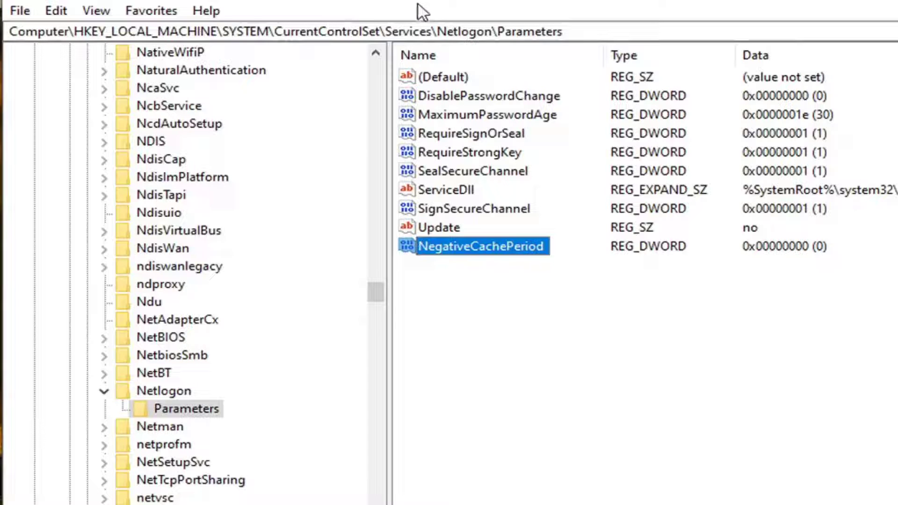
# - Select the Dnscache key under HKEY_LOCAL_MACHINE\SYSTEM\CurrentControlSet\Services
pyautogui.scroll(20, 263, 388)
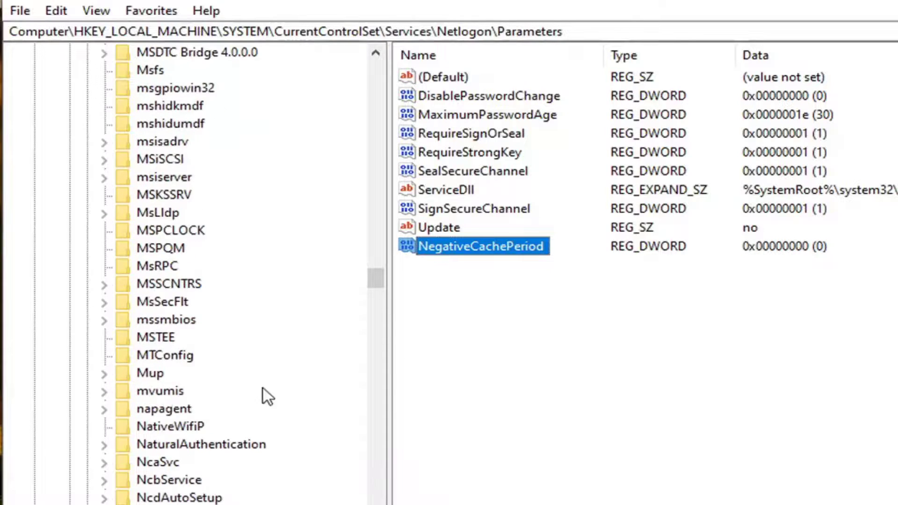
pyautogui.moveTo(372, 182); pyautogui.dragTo(373, 70)
pyautogui.scroll(4, 80, 363)
pyautogui.click(86, 320)
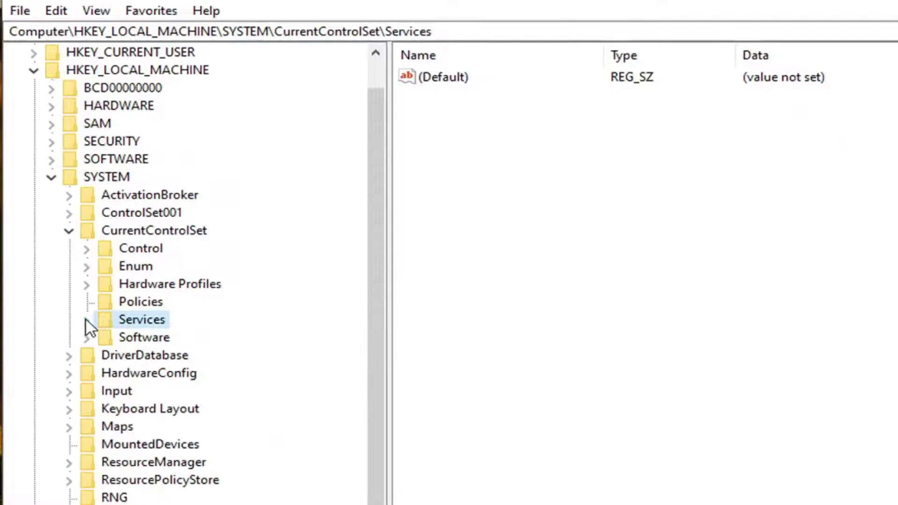
pyautogui.click(125, 232)
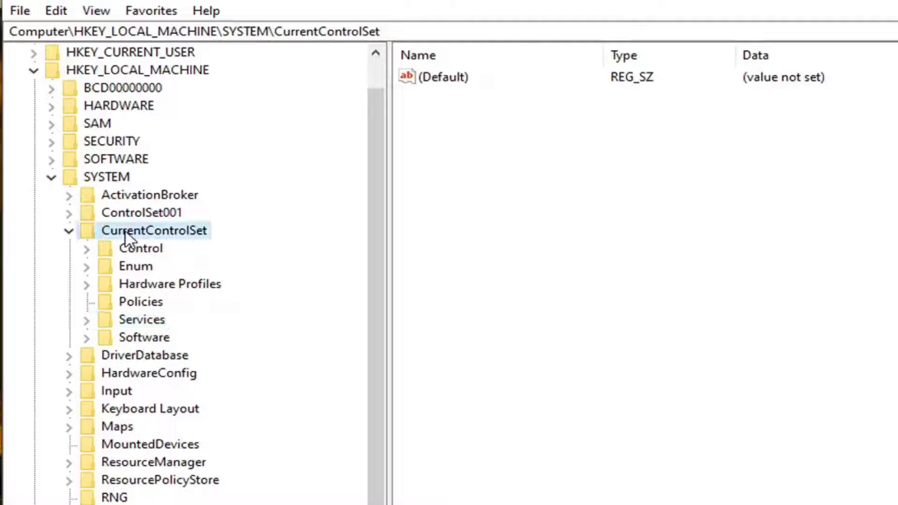
pyautogui.doubleClick(125, 322)
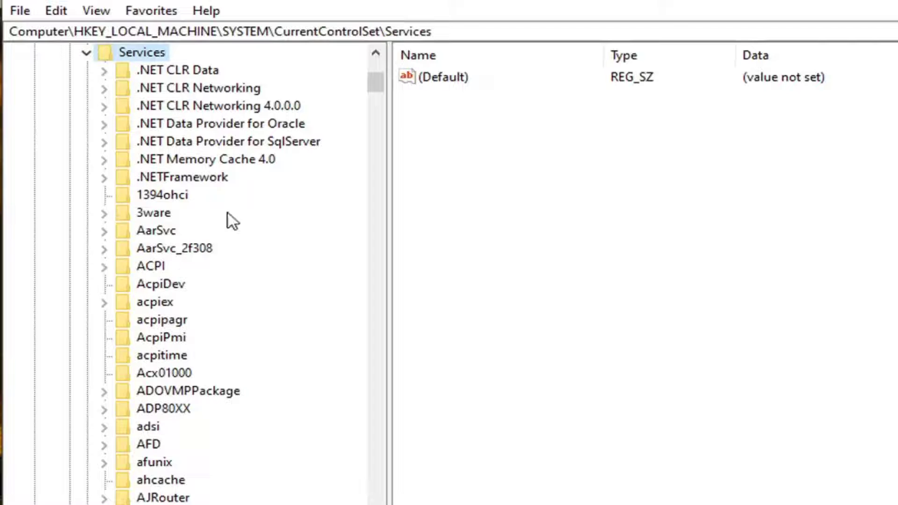
pyautogui.scroll(-7, 227, 345)
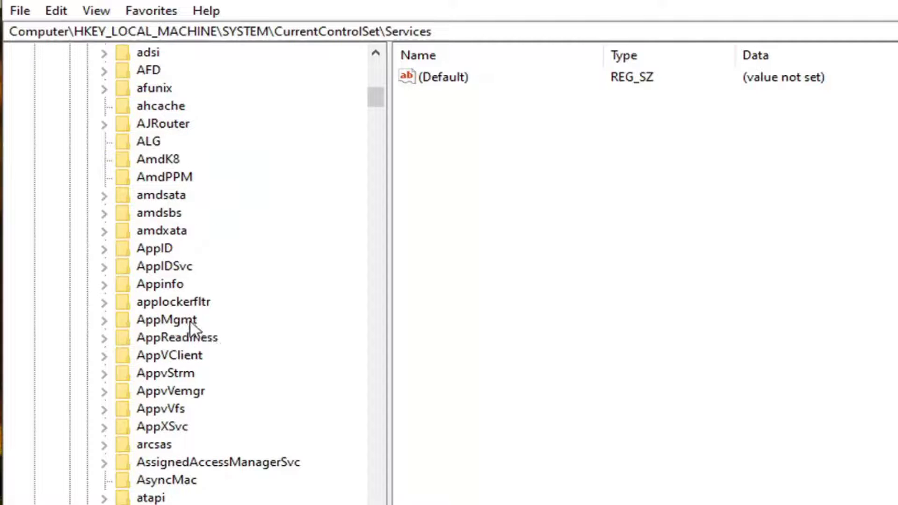
pyautogui.scroll(-20, 232, 288)
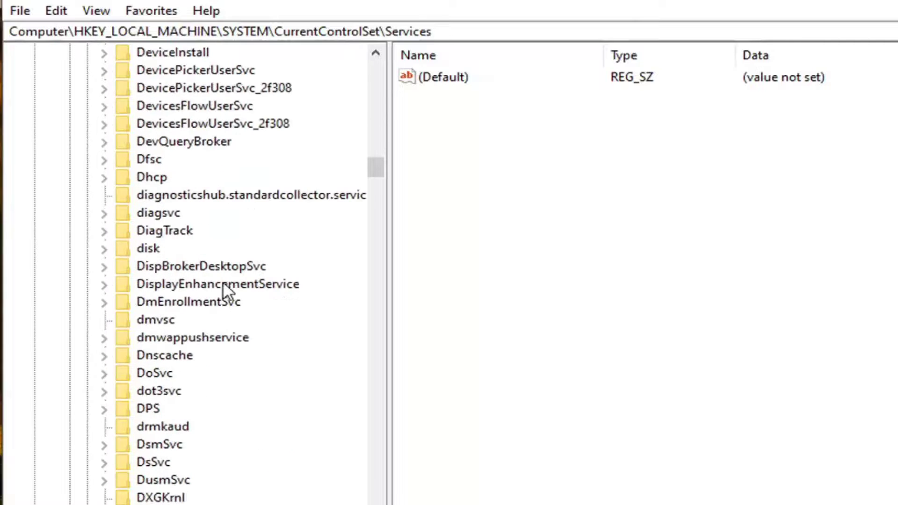
pyautogui.click(155, 360)
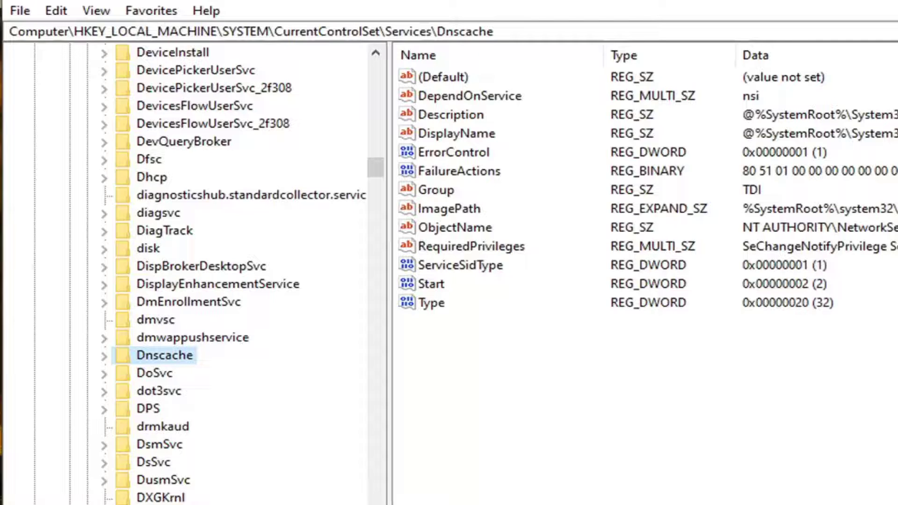
# - Create a DWORD (32-bit) value named MaxNegativeCacheTtl in the Dnscache key
pyautogui.rightClick(438, 369)
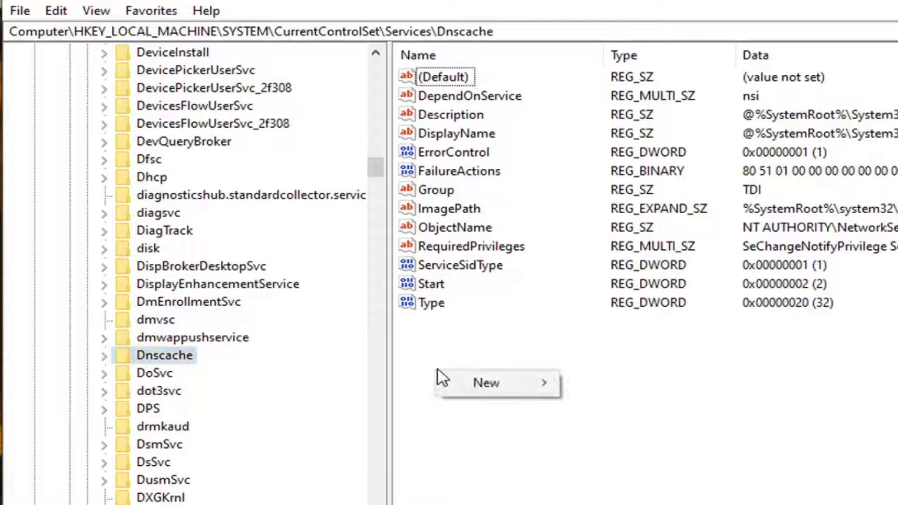
pyautogui.moveTo(480, 386)
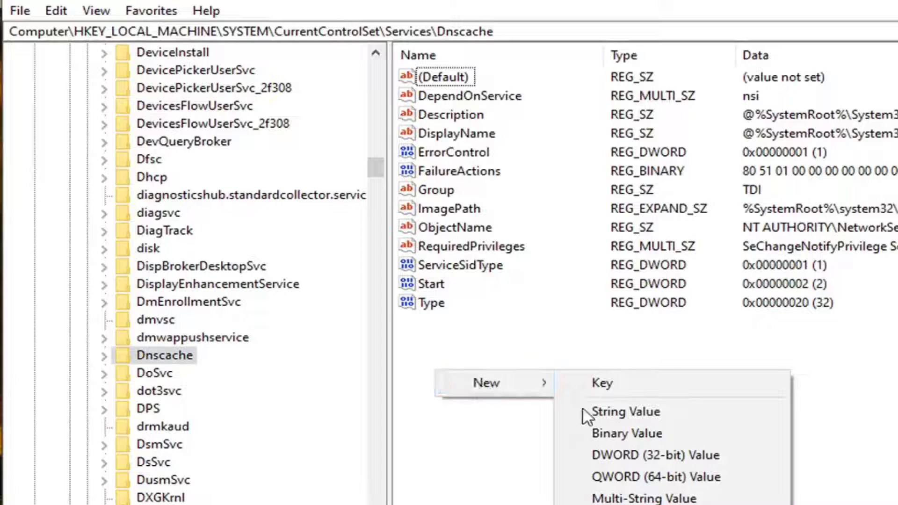
pyautogui.click(637, 452)
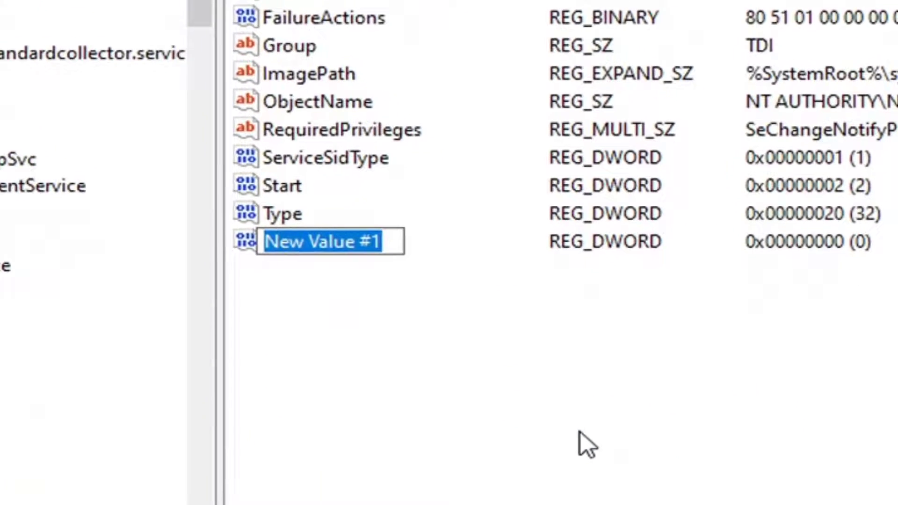
pyautogui.write('Max')
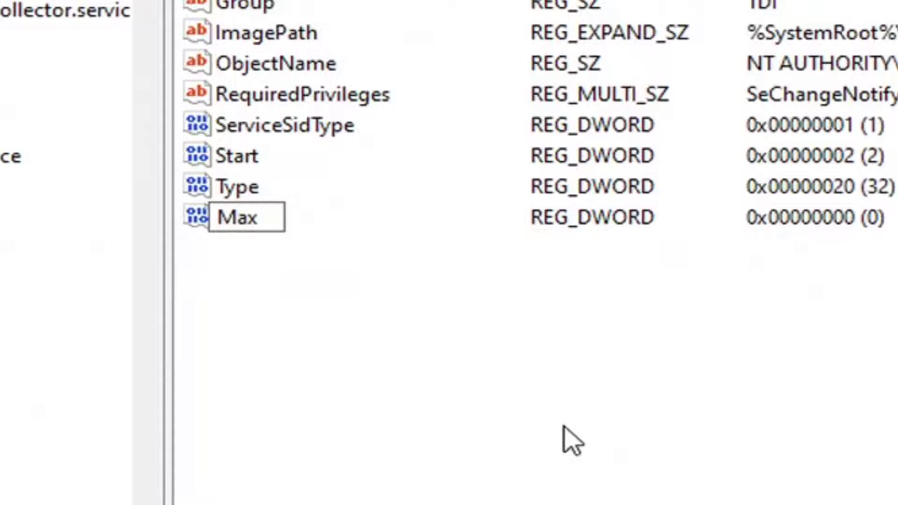
pyautogui.write('Negative')
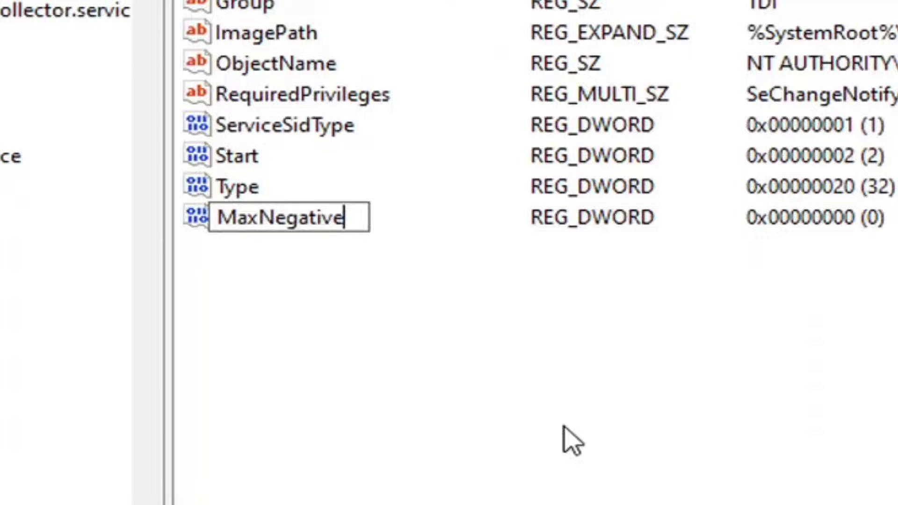
pyautogui.write('CacheTtl')
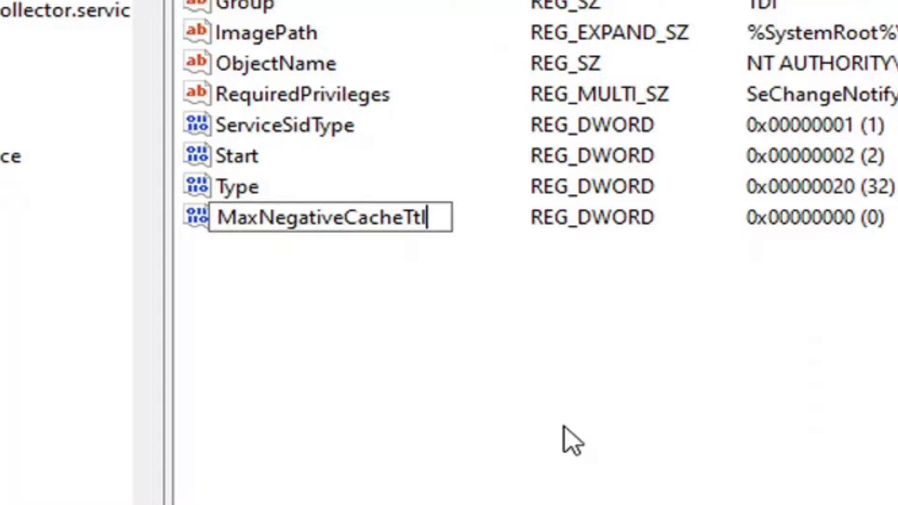
pyautogui.press('Return')
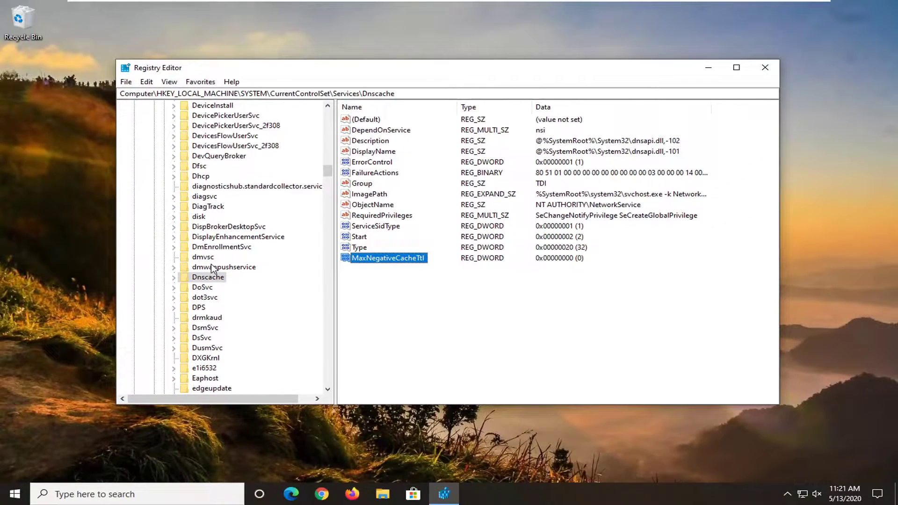
# - Collapse the expanded registry tree from Services up to HKEY_LOCAL_MACHINE, select Computer and close the Registry Editor
pyautogui.scroll(20, 212, 267)
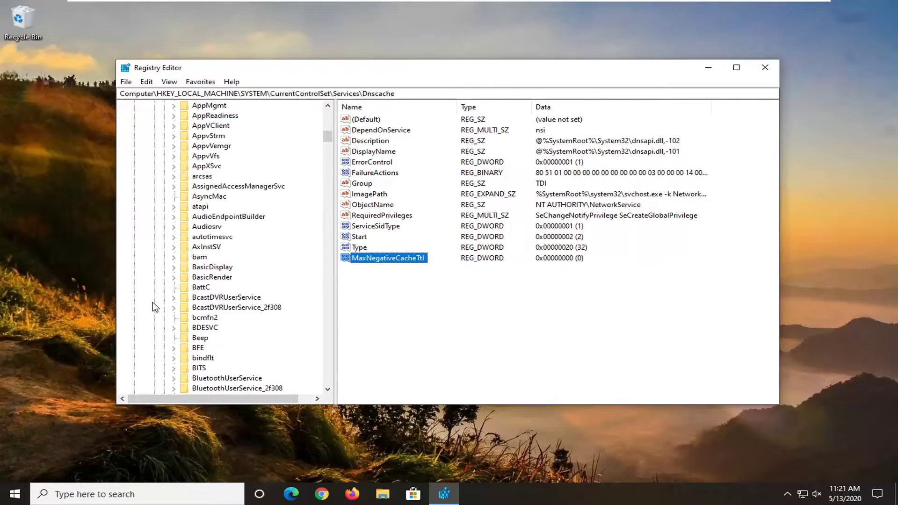
pyautogui.scroll(16, 154, 307)
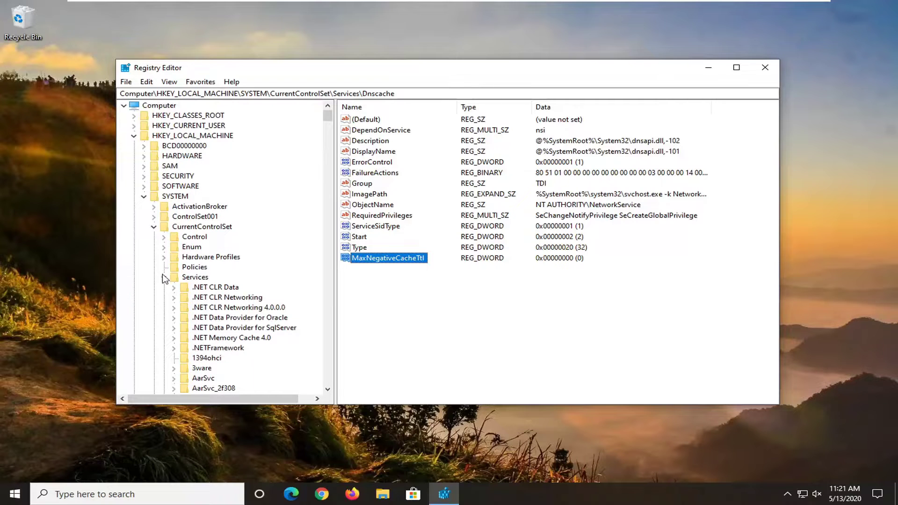
pyautogui.click(164, 277)
pyautogui.click(153, 227)
pyautogui.click(143, 196)
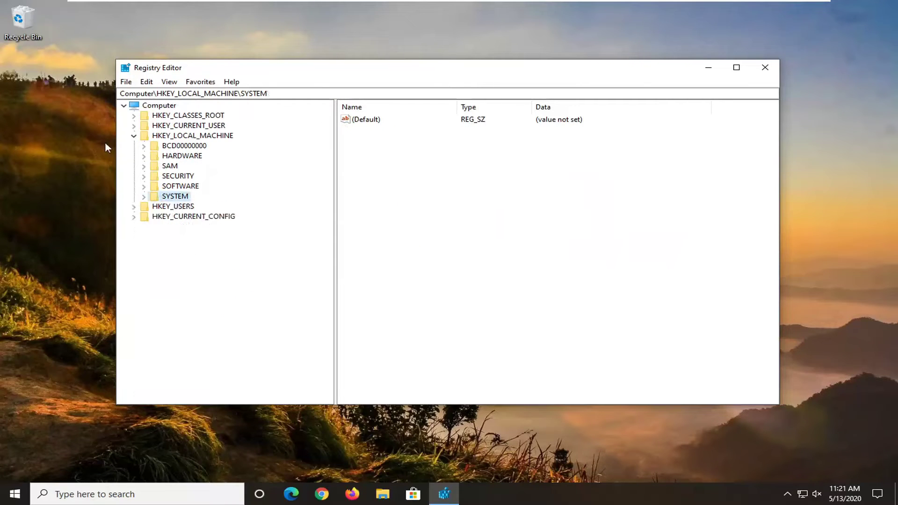
pyautogui.click(134, 135)
pyautogui.click(159, 105)
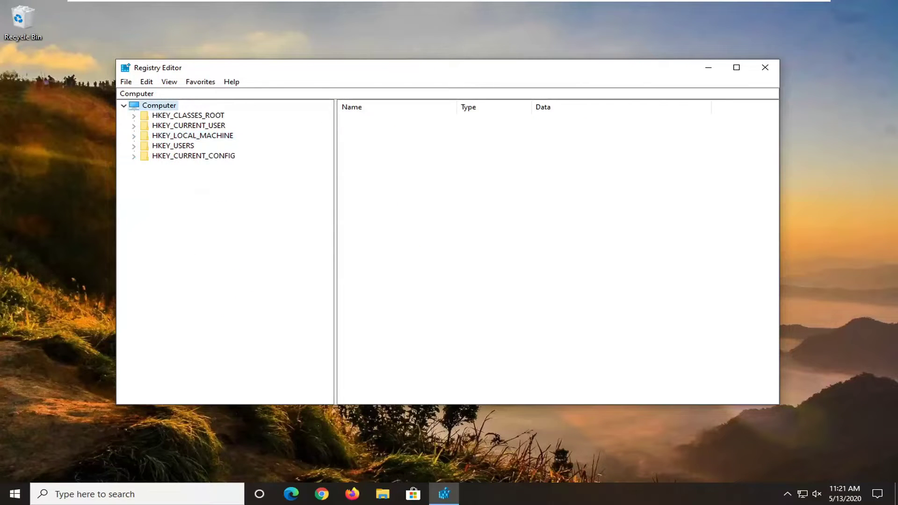
pyautogui.click(766, 68)
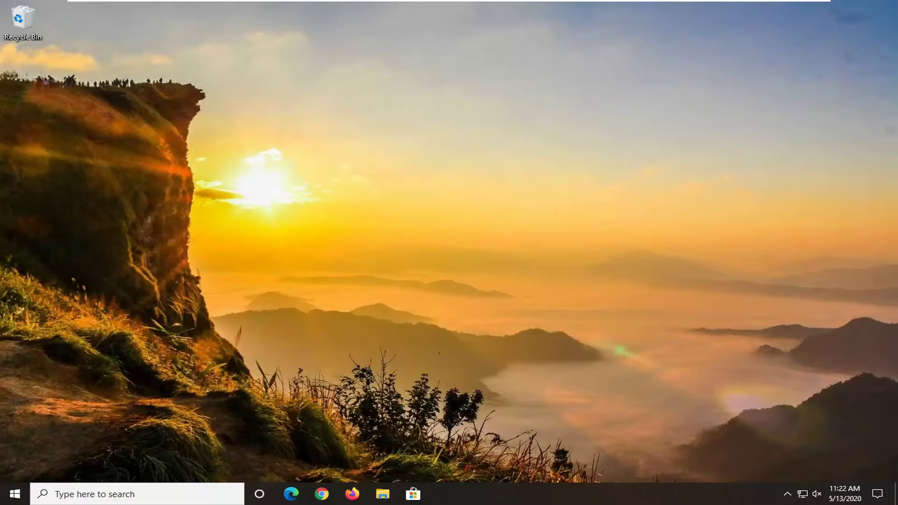